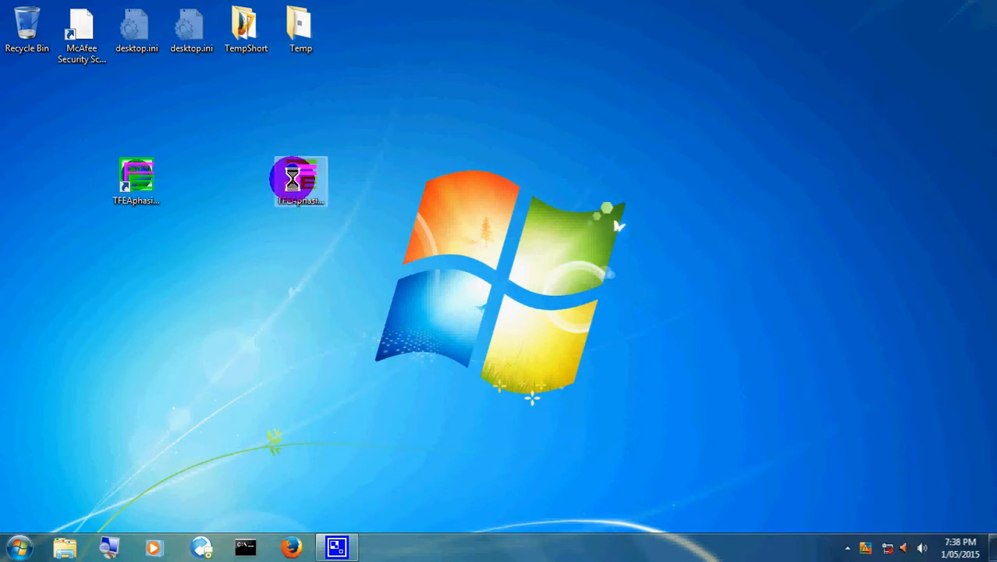
# Step: Launch the TFEAphasia108A edition from the desktop and log in with the prefilled administrator credentials
pyautogui.doubleClick(299, 179)
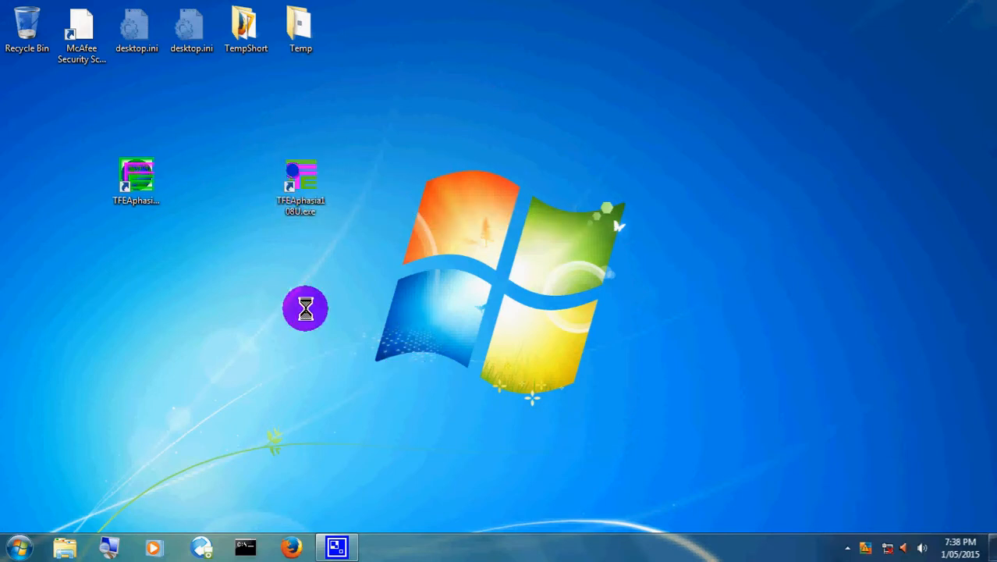
pyautogui.click(137, 181)
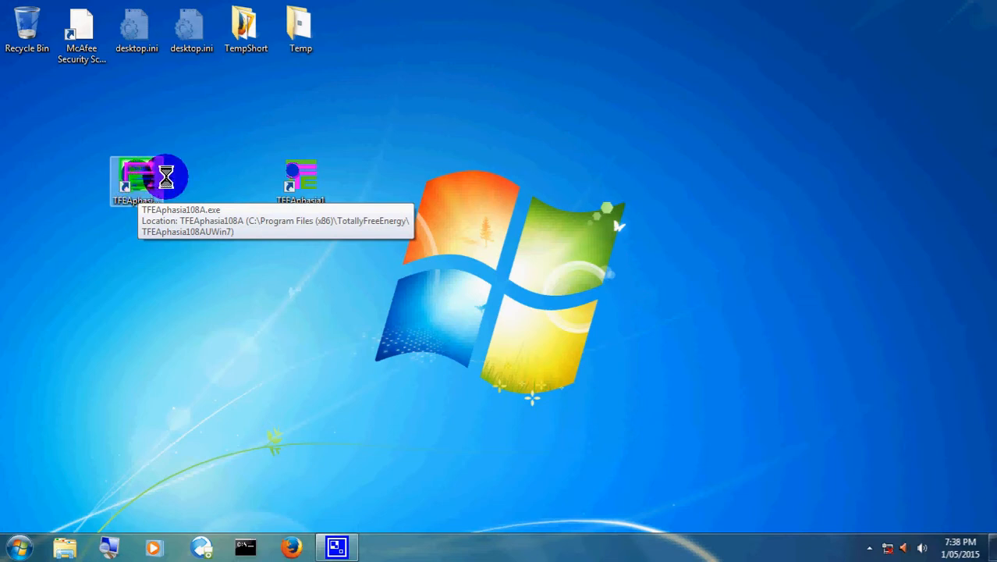
pyautogui.click(301, 174)
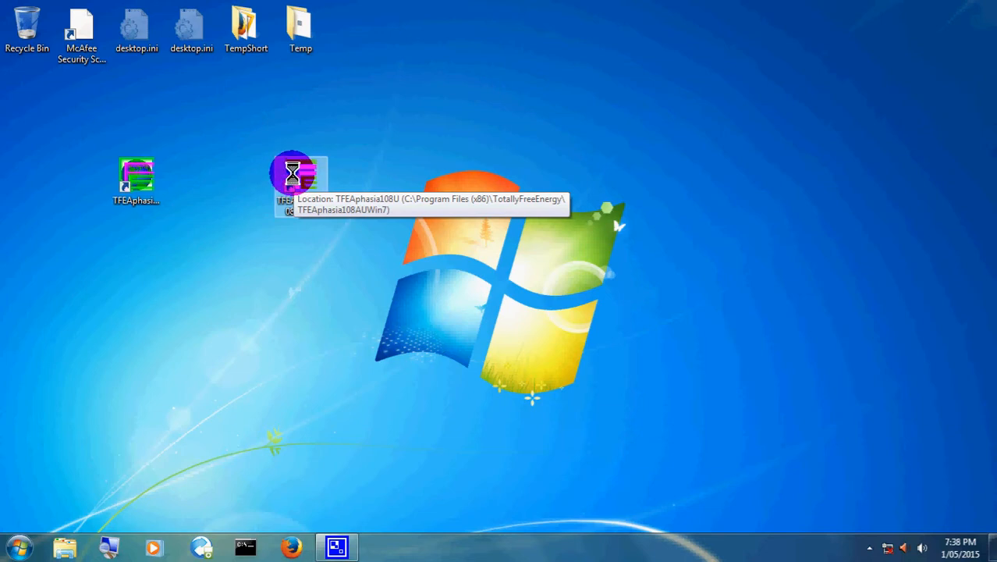
pyautogui.click(138, 176)
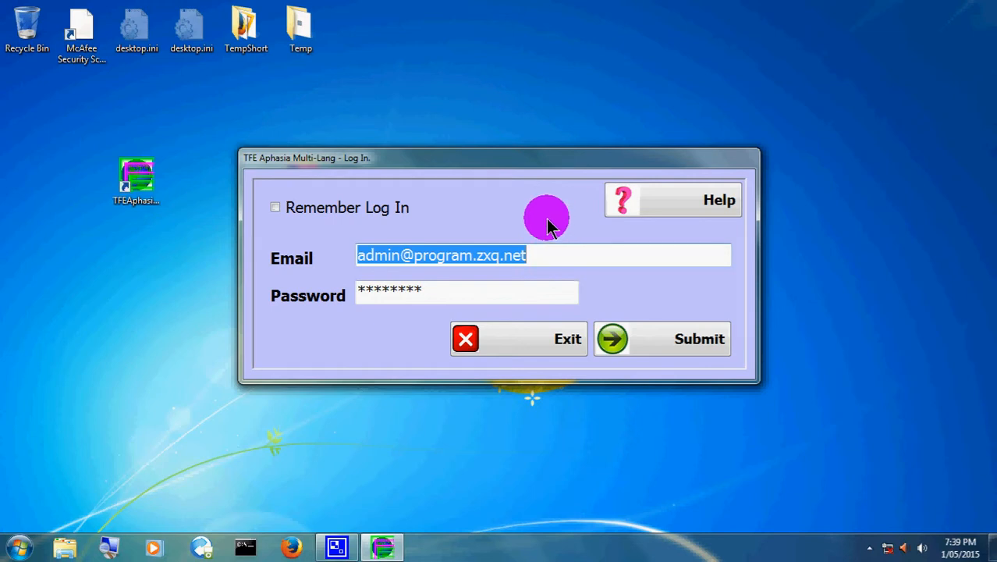
pyautogui.click(572, 255)
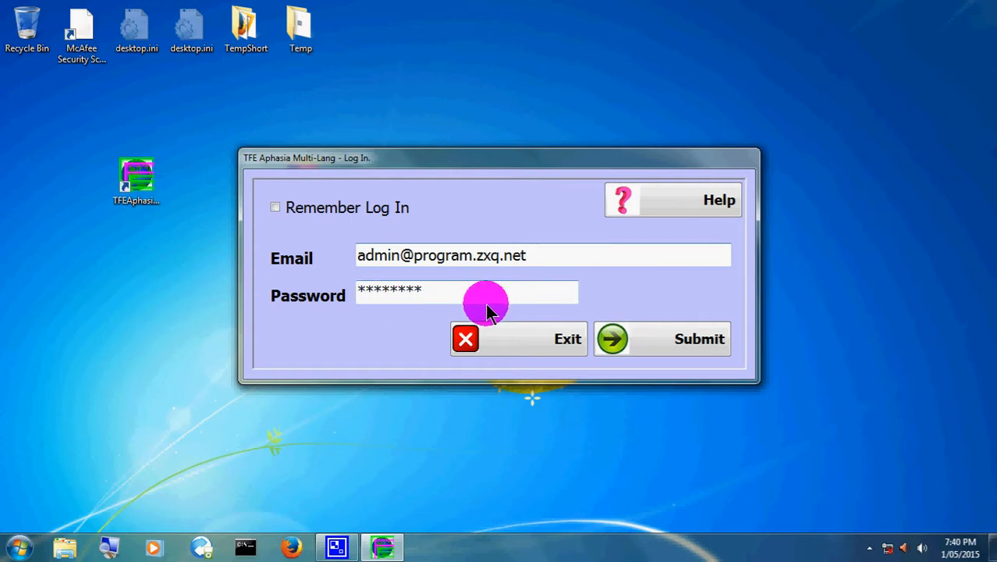
pyautogui.click(697, 347)
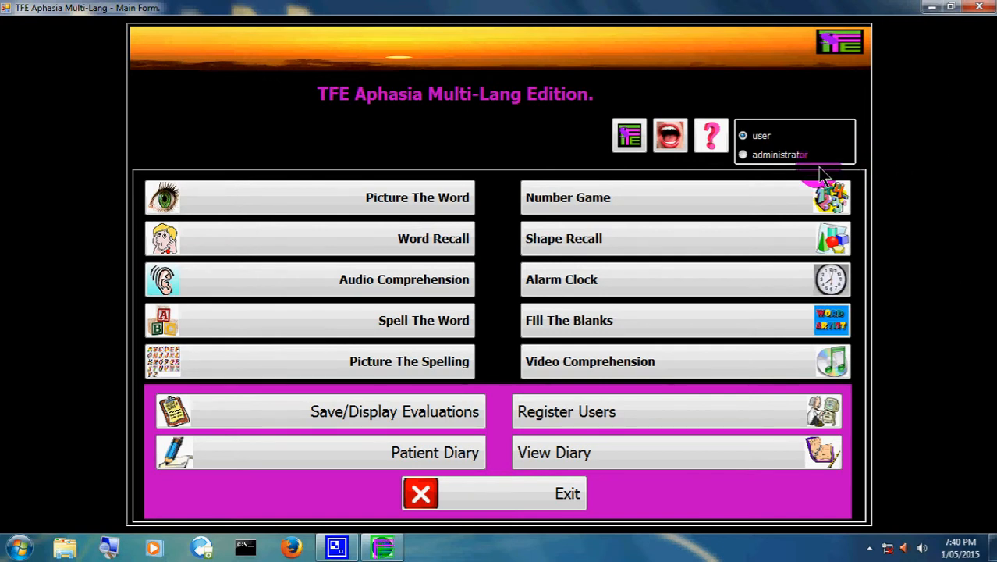
# Step: Toggle the main form between user and administrator modes to compare them, finishing in administrator mode
pyautogui.click(761, 137)
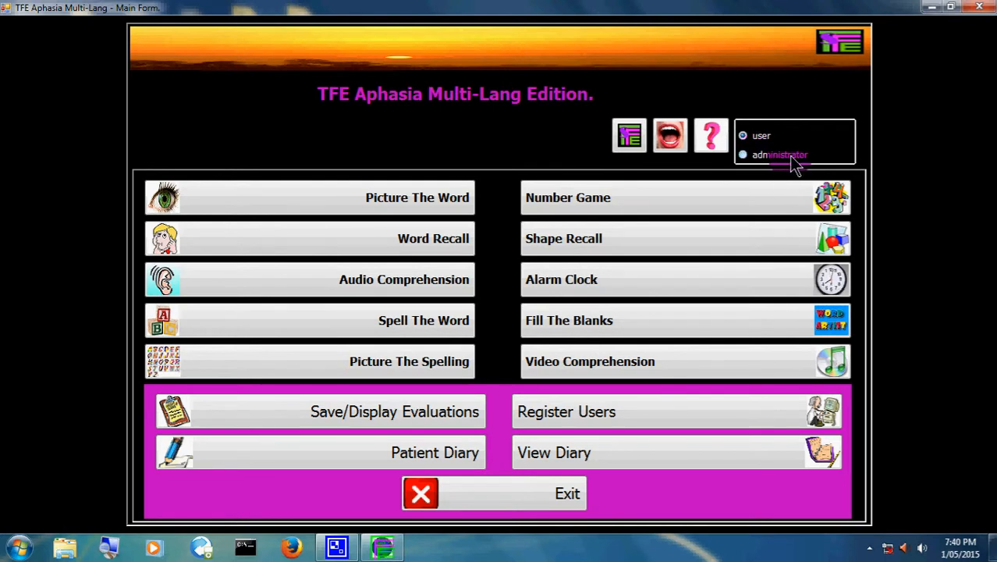
pyautogui.click(767, 154)
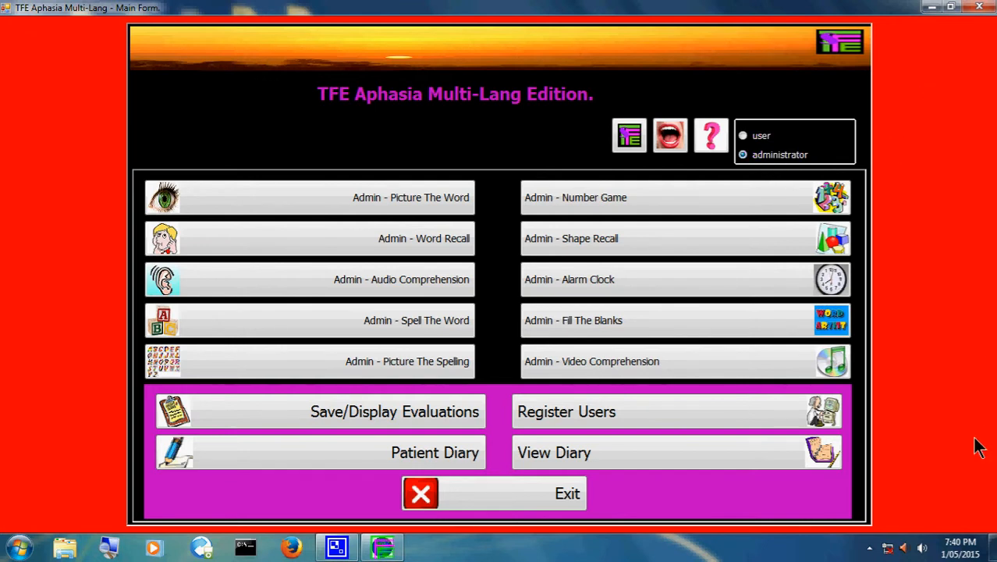
pyautogui.click(758, 134)
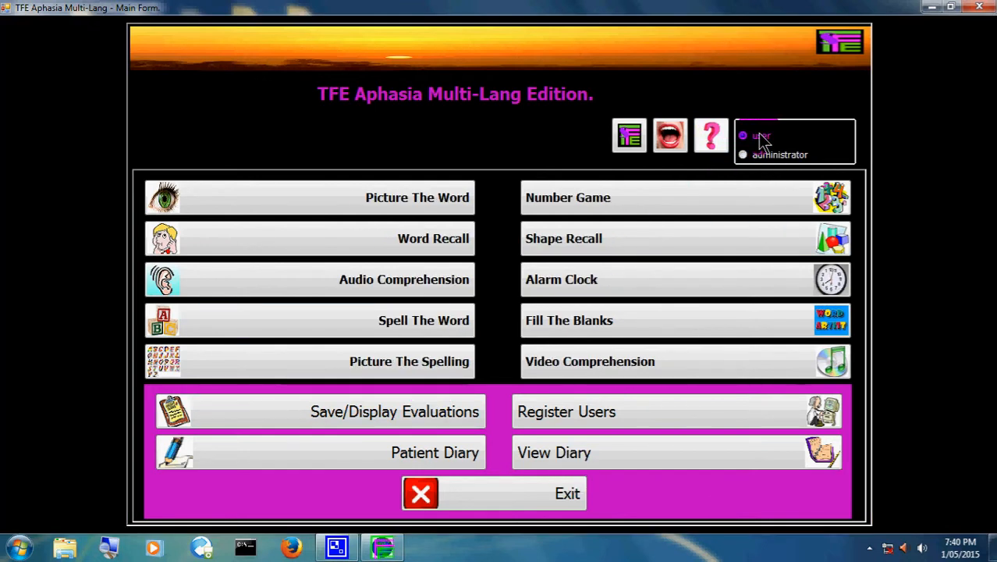
pyautogui.click(772, 156)
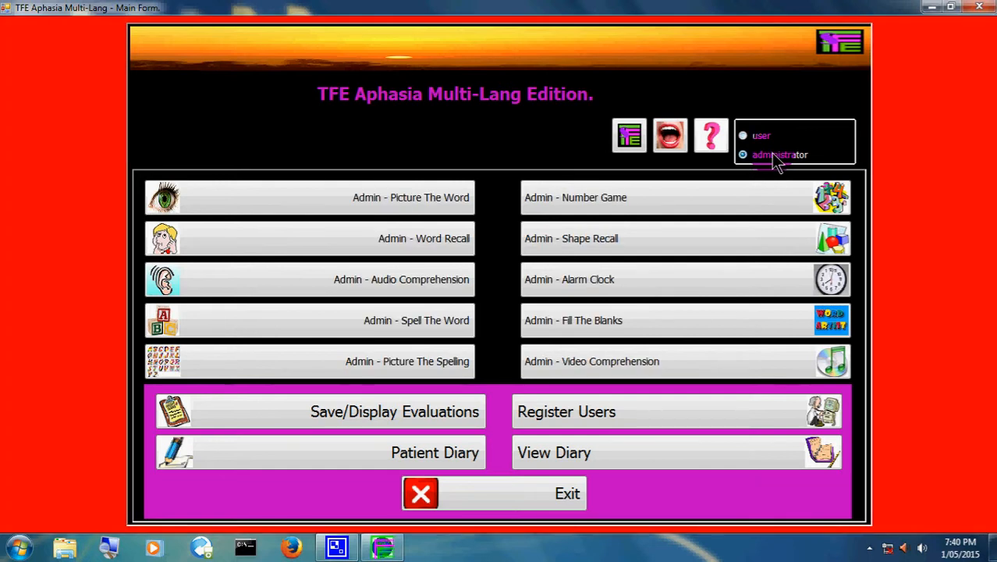
pyautogui.click(762, 137)
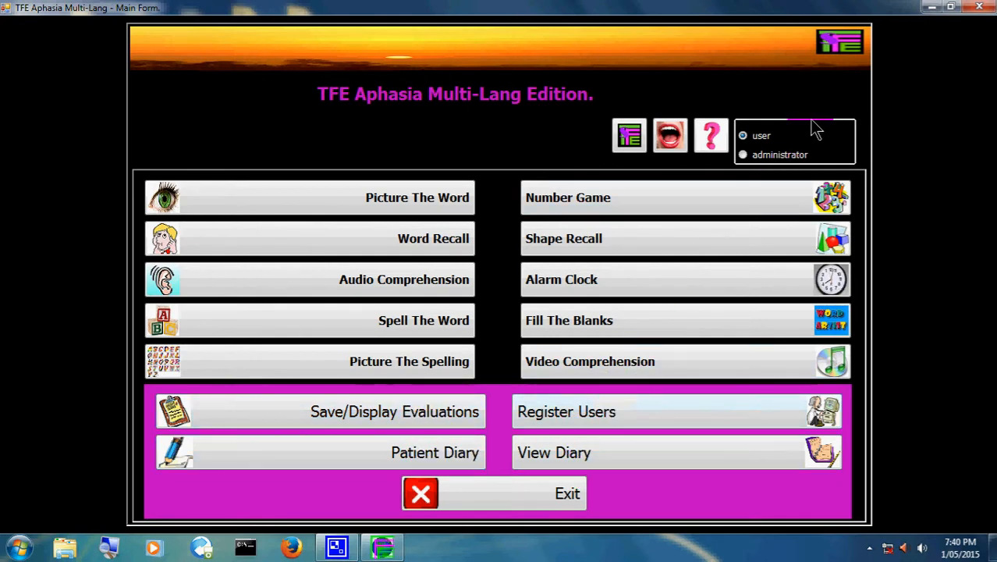
pyautogui.click(788, 154)
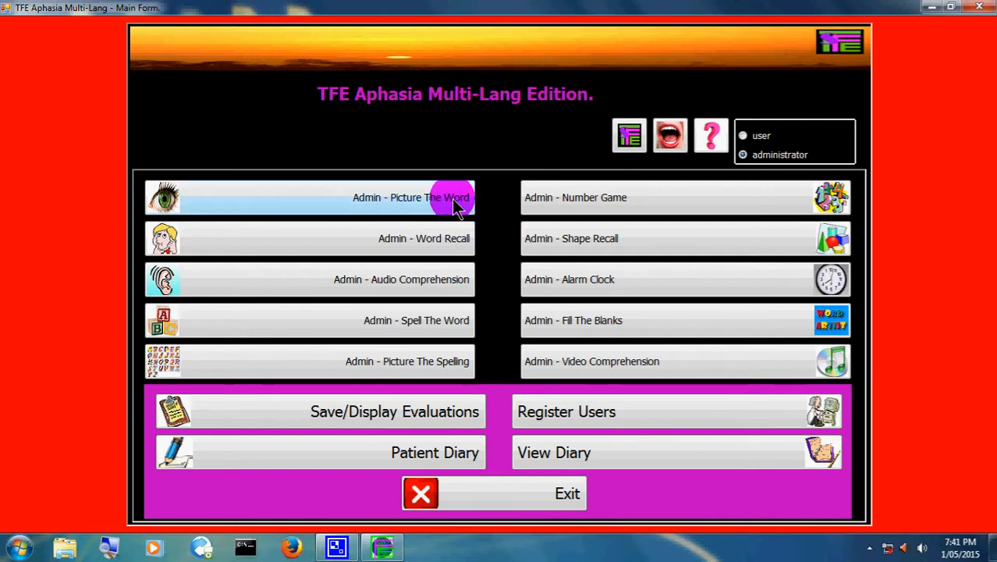
pyautogui.click(552, 244)
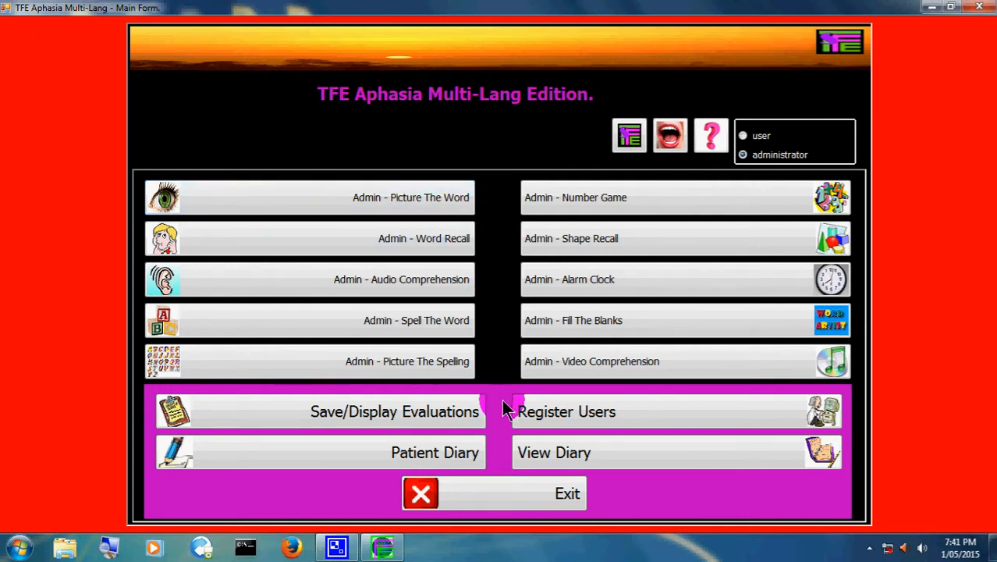
# Step: Open user registration and browse forward through the records to record 4, finishing back at the first record
pyautogui.click(565, 416)
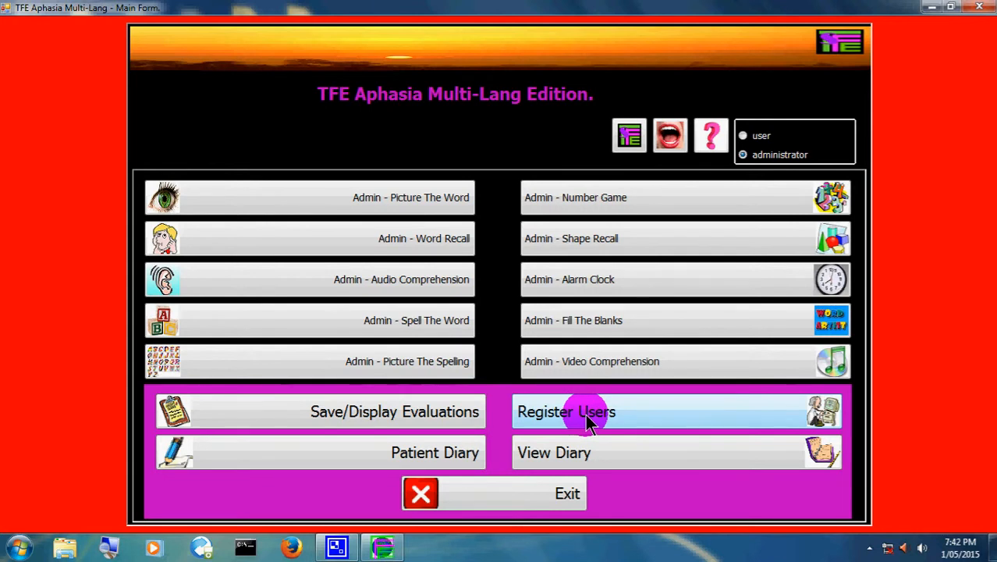
pyautogui.click(587, 420)
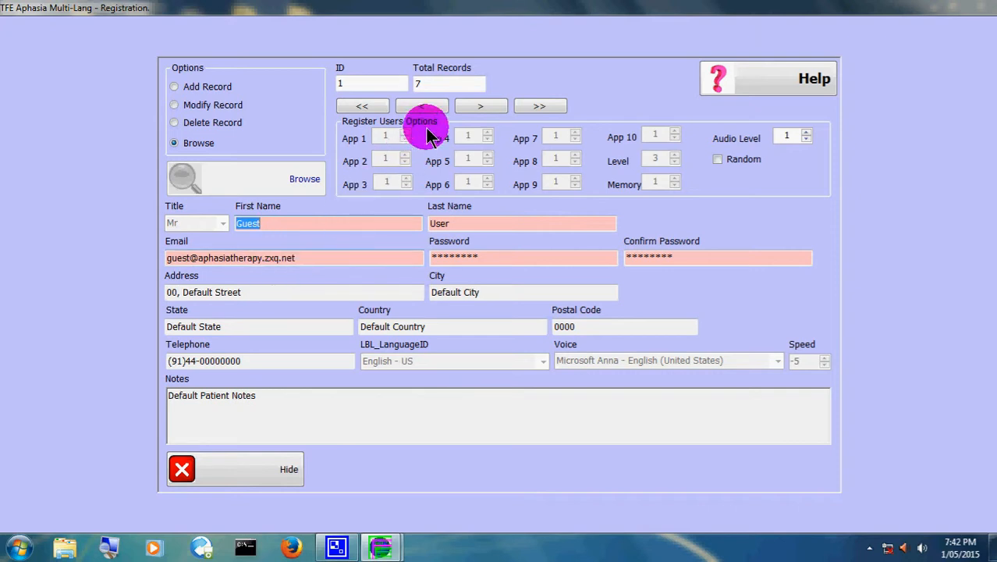
pyautogui.click(482, 107)
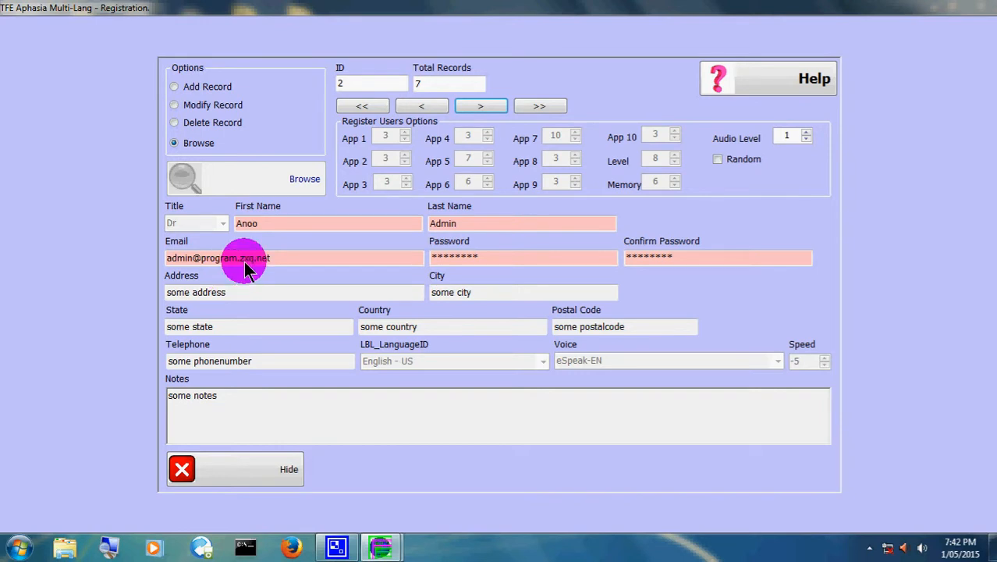
pyautogui.click(497, 109)
pyautogui.click(497, 108)
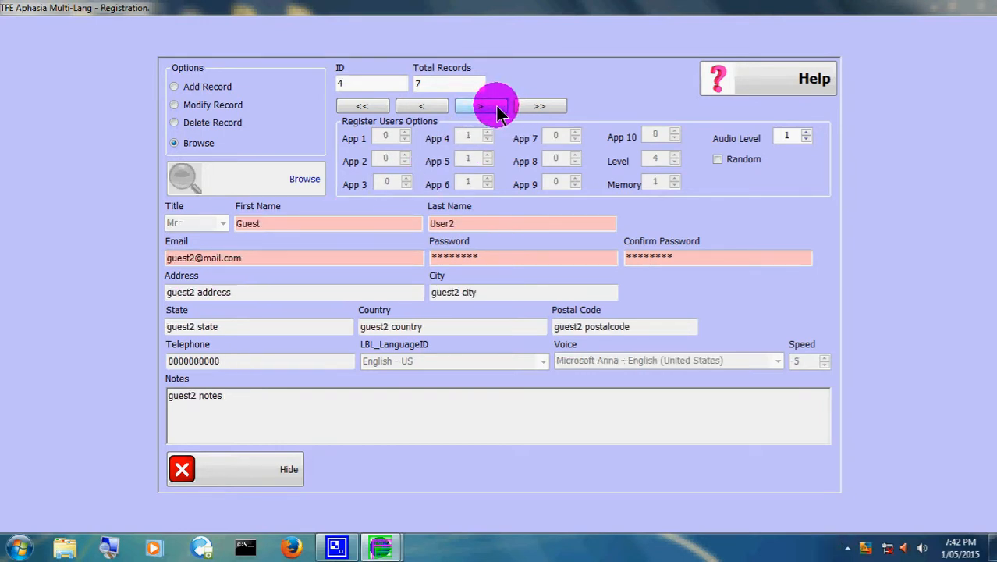
pyautogui.click(362, 104)
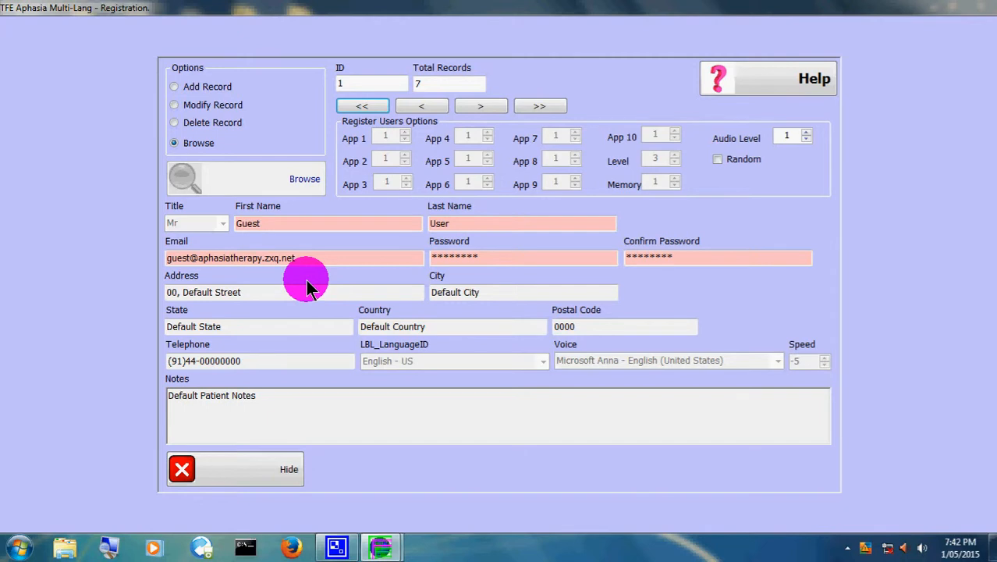
# Step: Put the first guest record into modify mode and set its App 1 option to 2
pyautogui.click(224, 109)
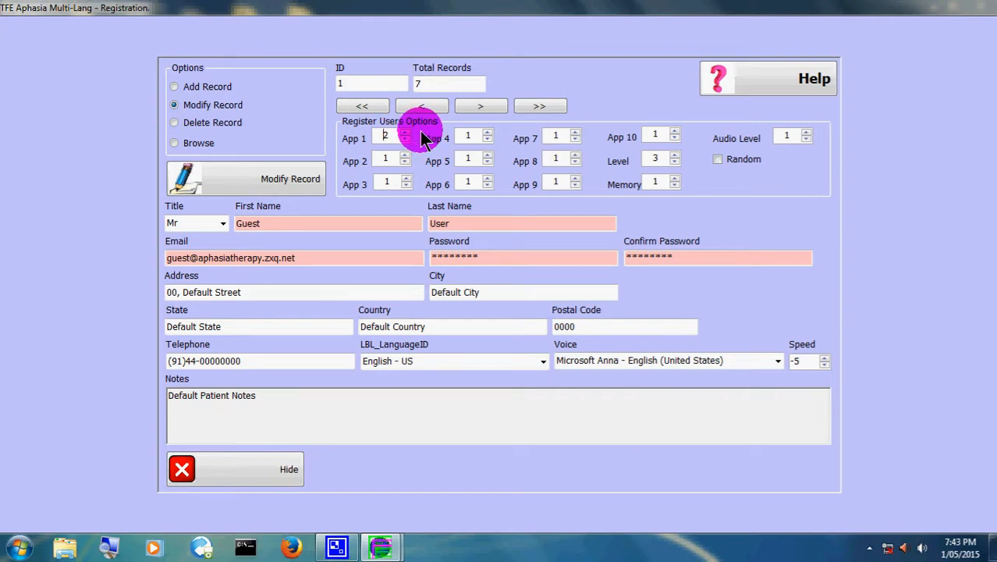
pyautogui.click(405, 132)
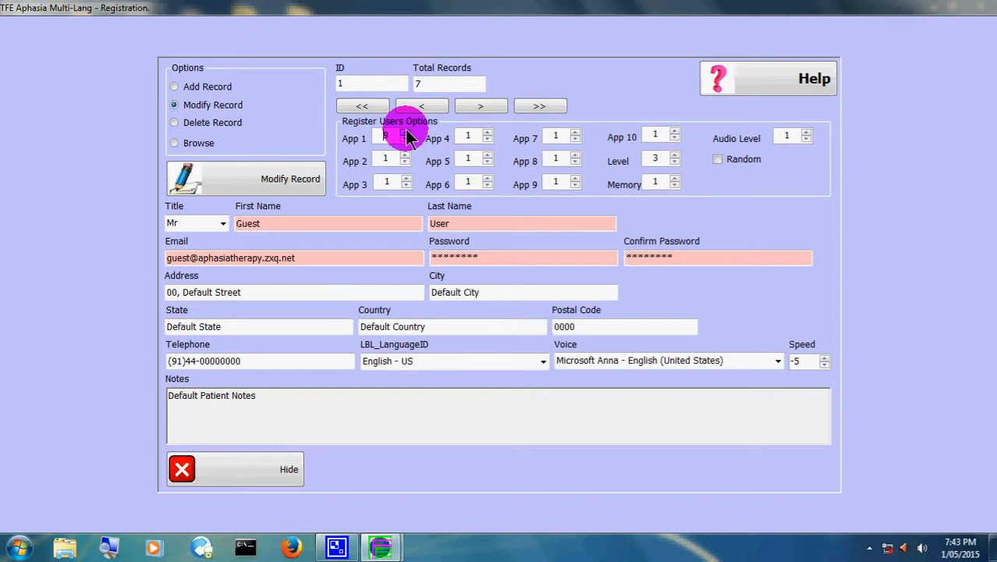
pyautogui.click(405, 132)
pyautogui.click(405, 131)
pyautogui.click(405, 140)
pyautogui.click(404, 133)
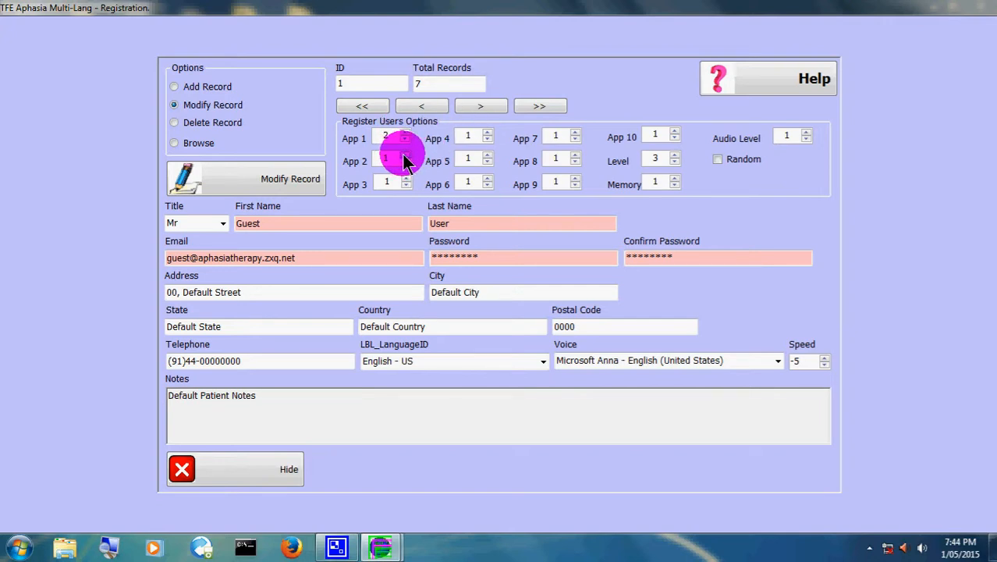
# Step: Set the options for App 2 through App 10 to 2 in the guest record
pyautogui.click(405, 155)
pyautogui.click(407, 178)
pyautogui.click(488, 134)
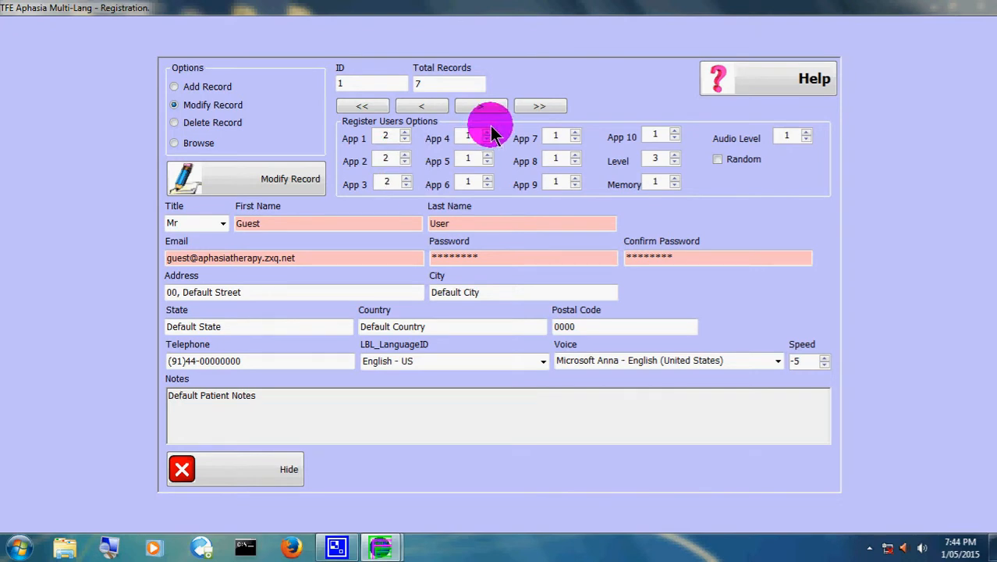
pyautogui.click(488, 155)
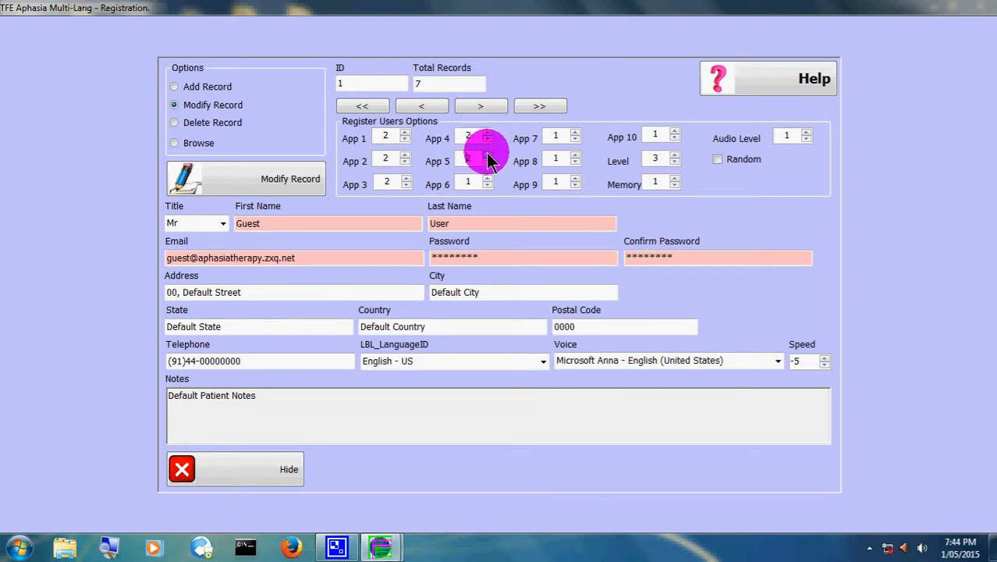
pyautogui.click(488, 178)
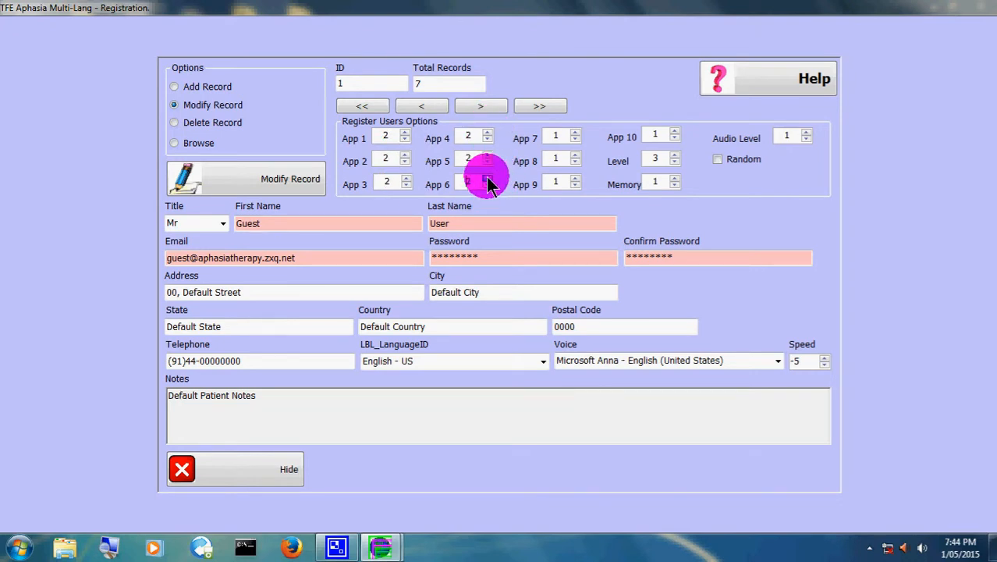
pyautogui.click(574, 136)
pyautogui.click(574, 155)
pyautogui.click(574, 179)
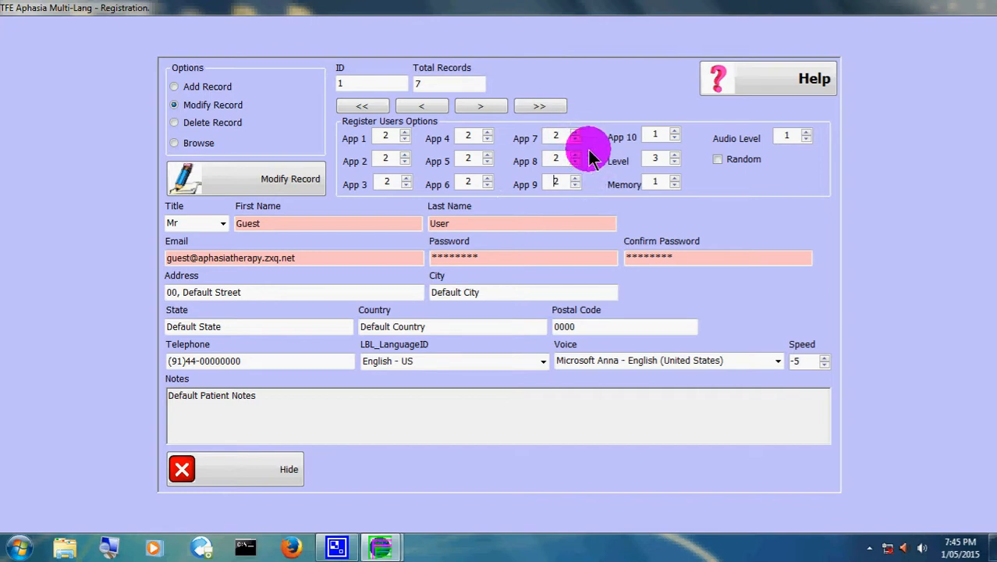
pyautogui.click(675, 132)
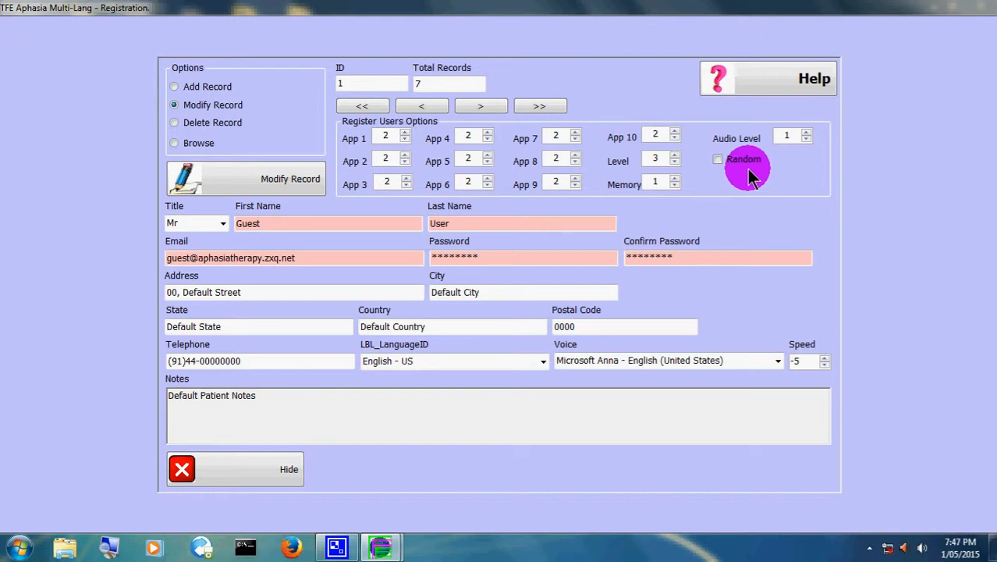
# Step: Select English - US as the guest record's language and eSpeak-EN as its voice
pyautogui.click(543, 361)
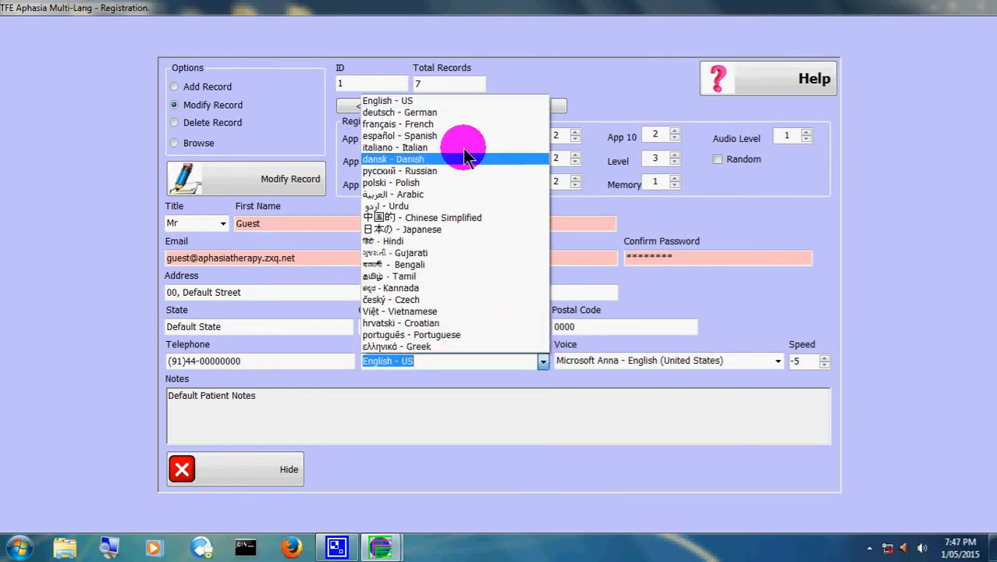
pyautogui.click(454, 102)
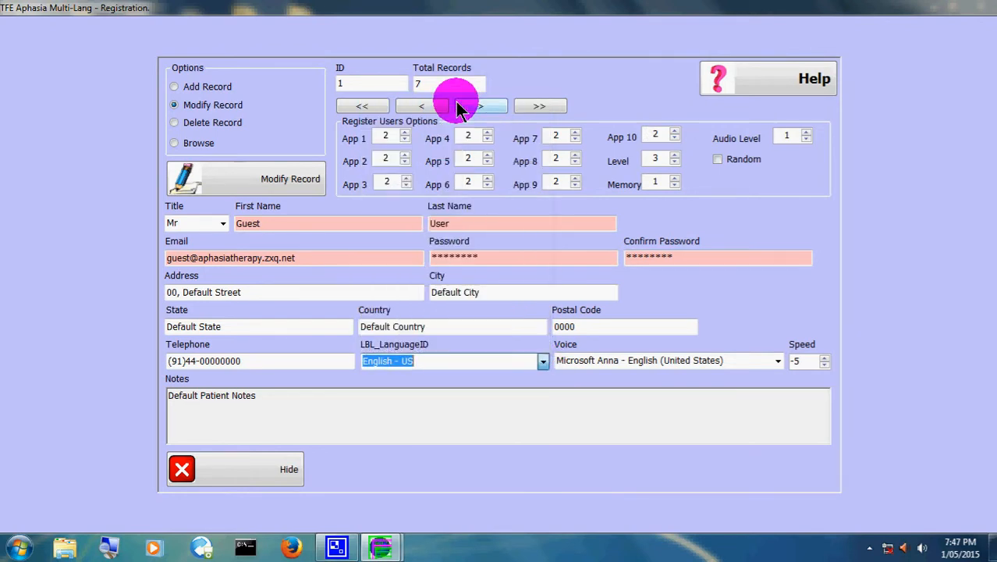
pyautogui.click(778, 360)
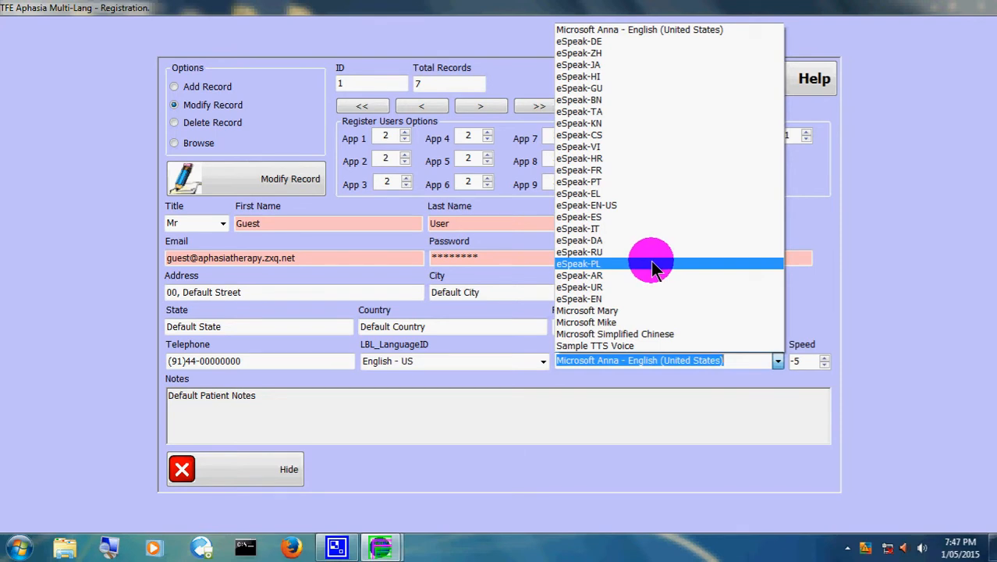
pyautogui.click(588, 299)
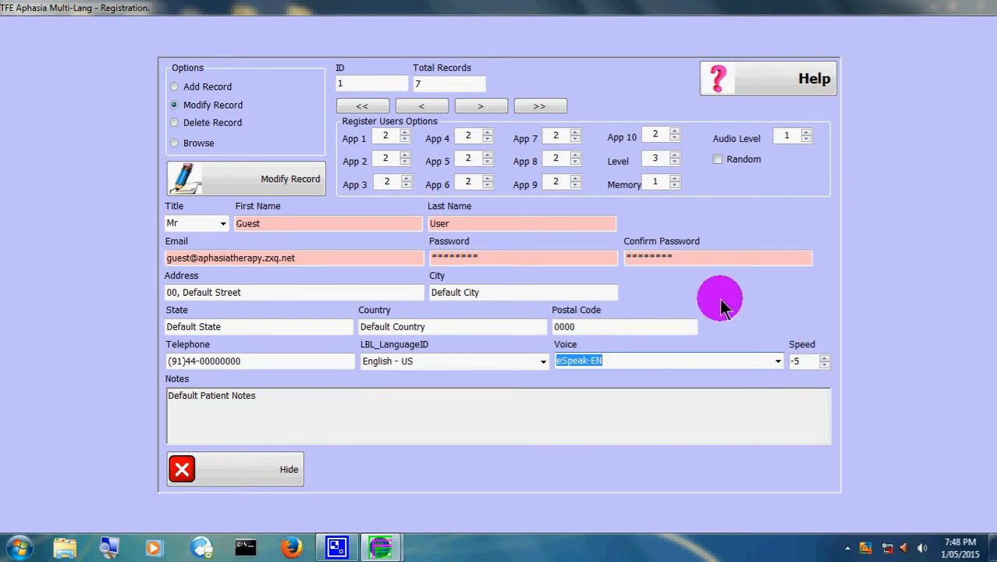
# Step: Save the modified guest record, and browse one record forward and back to check its saved options
pyautogui.click(242, 181)
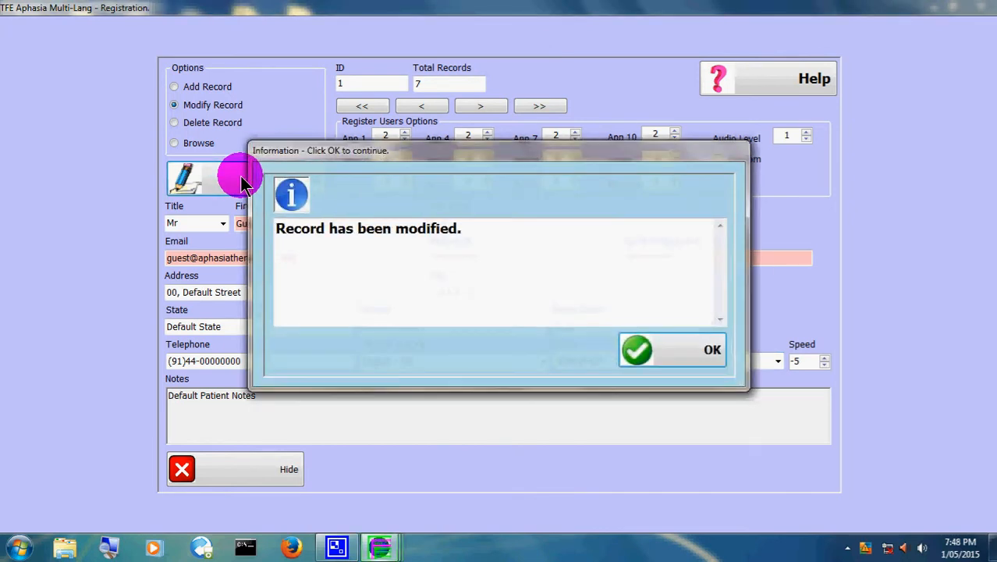
pyautogui.click(673, 353)
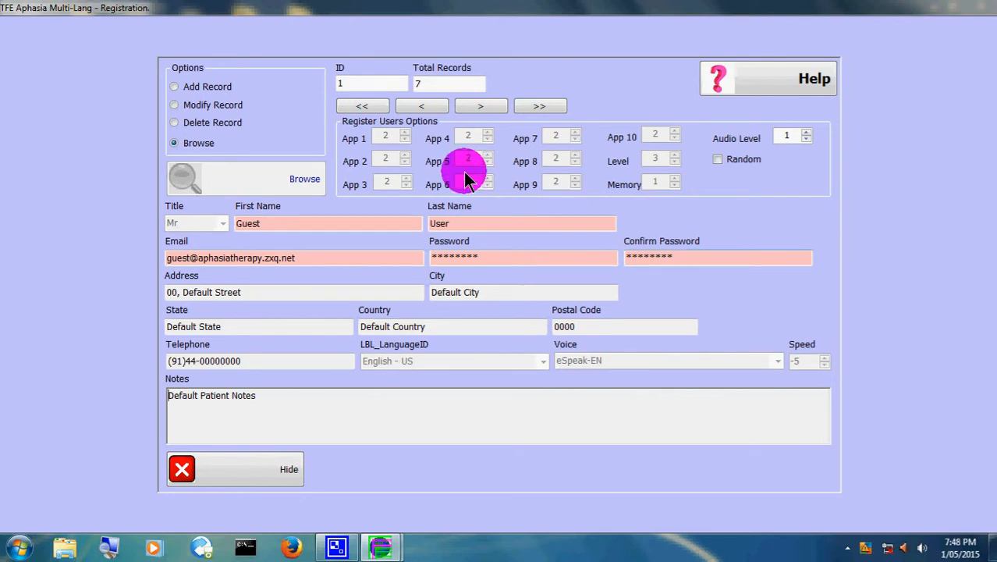
pyautogui.click(481, 107)
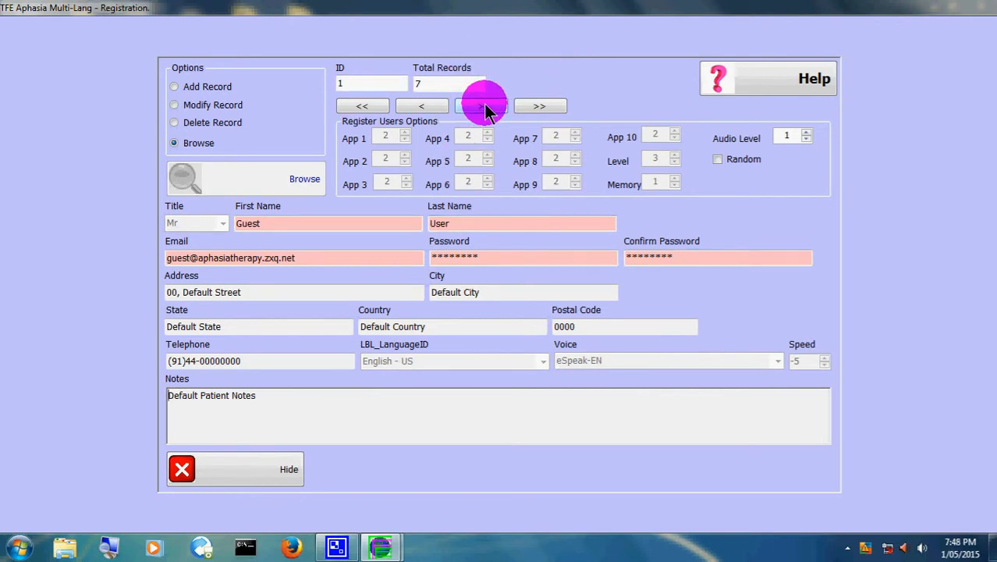
pyautogui.click(421, 106)
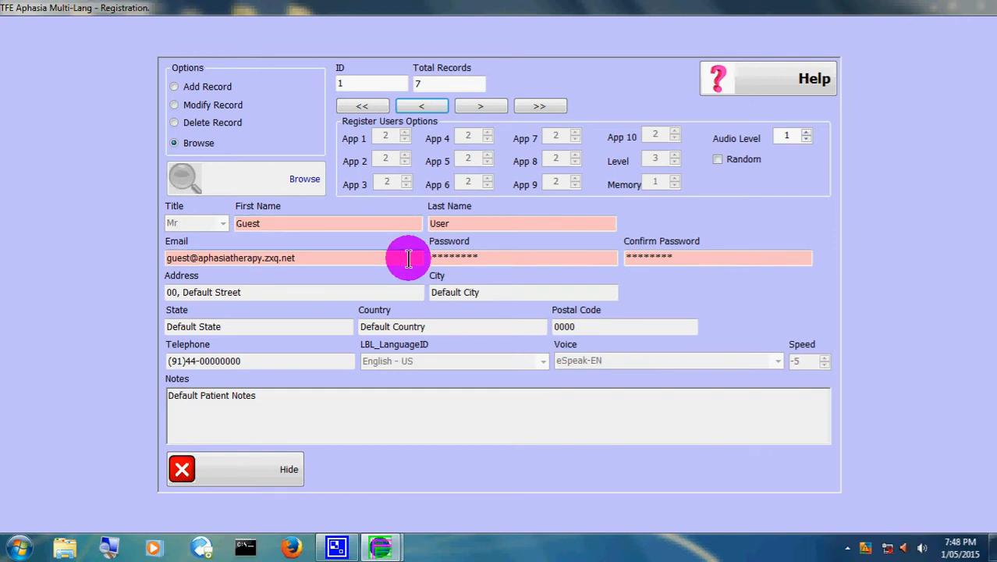
# Step: Close the registration form, return the main form to user mode and exit the program
pyautogui.click(227, 478)
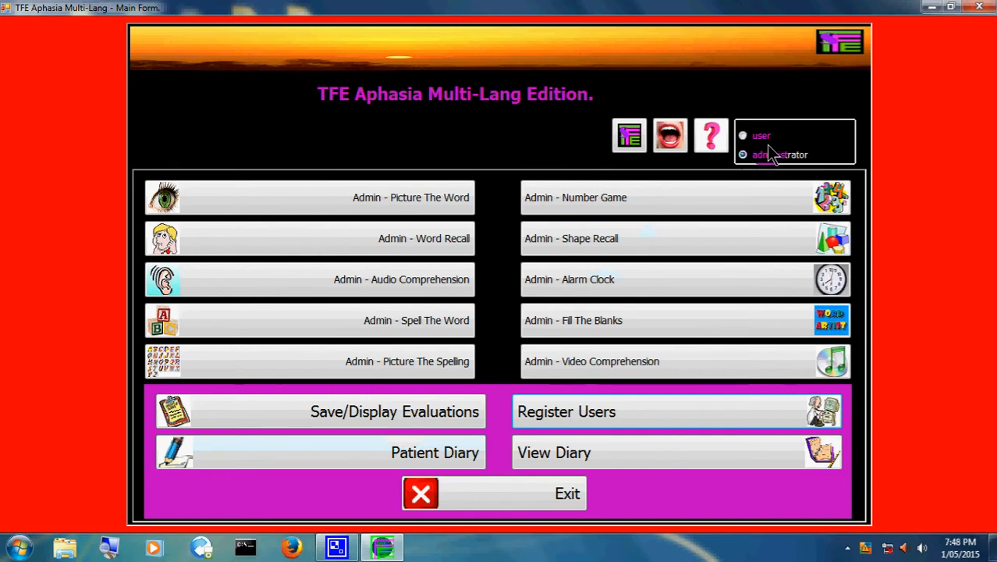
pyautogui.click(768, 141)
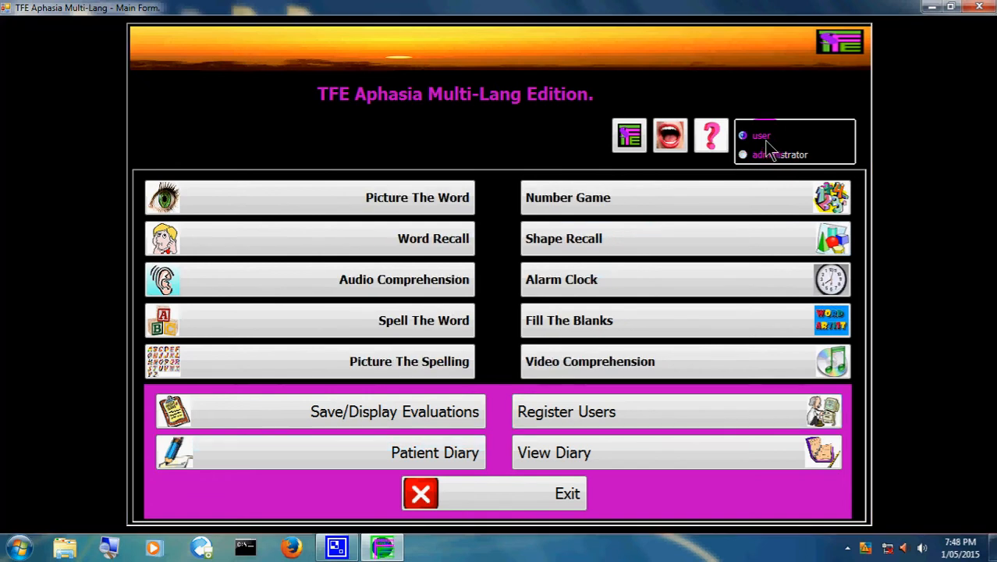
pyautogui.click(540, 499)
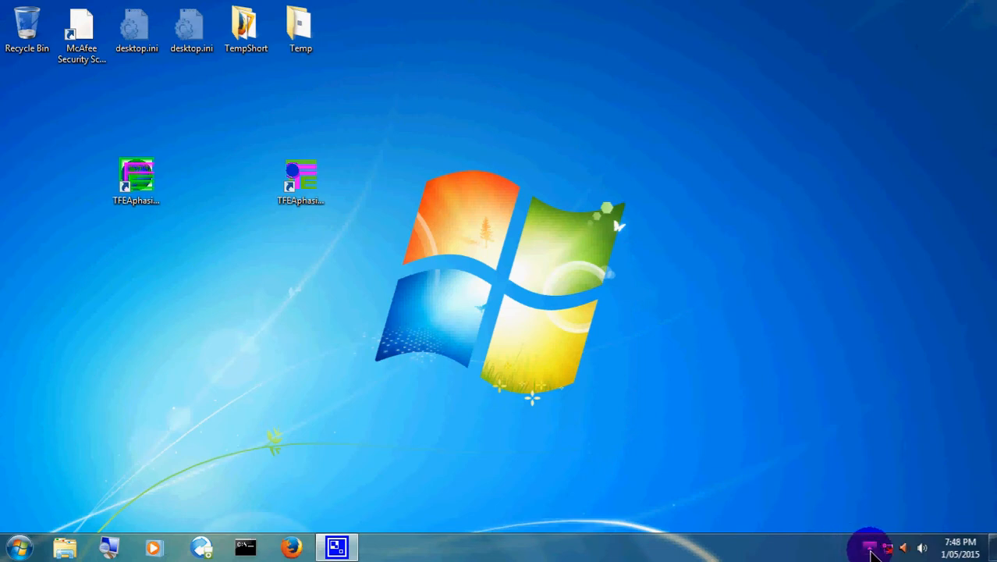
pyautogui.click(869, 549)
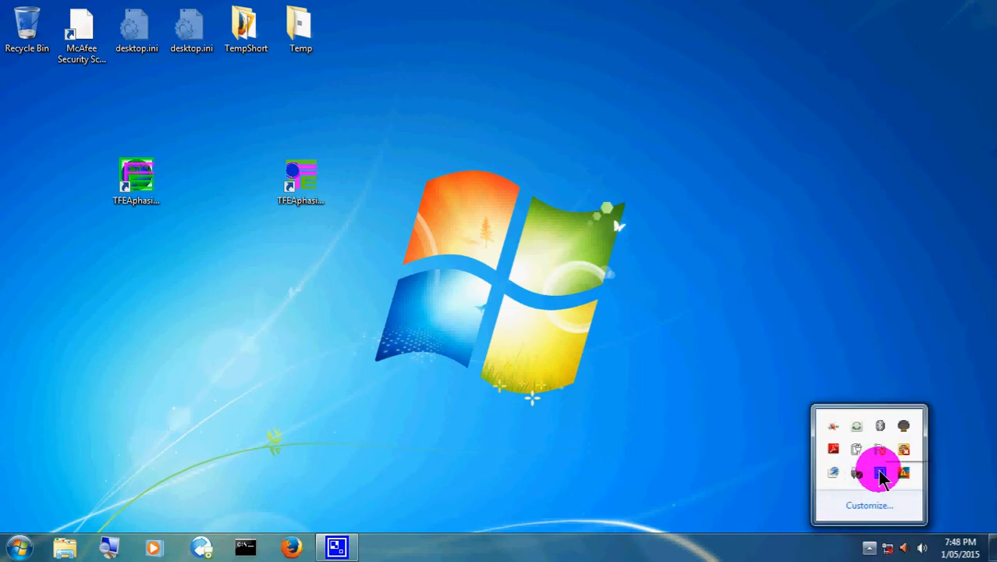